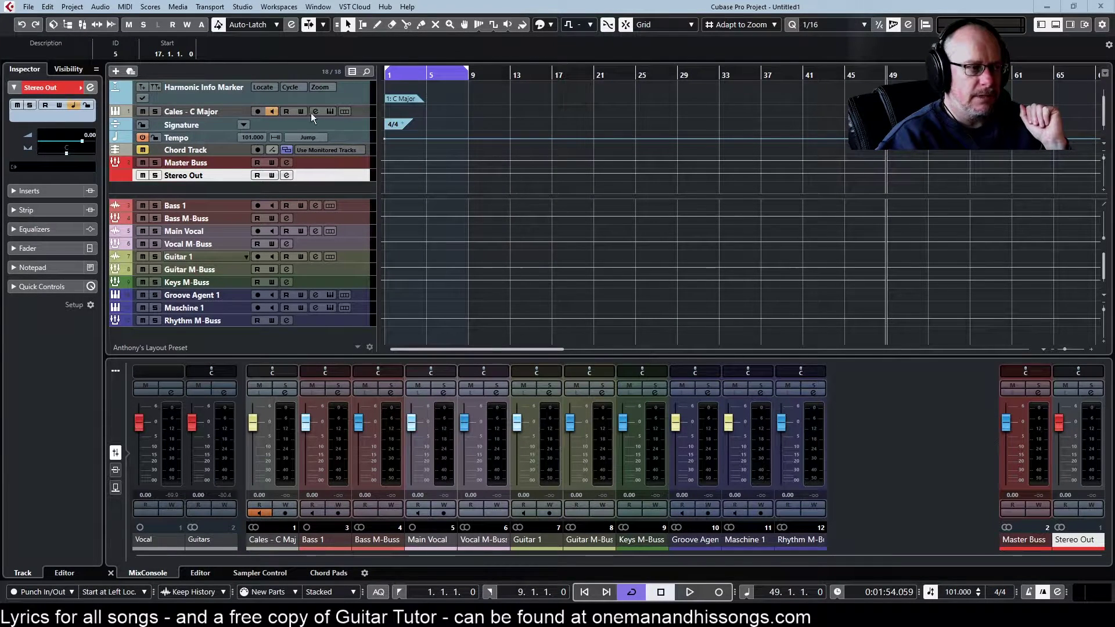
Step: Examine the recording templates offered for a new project, and leave the project hub without creating one
{"action": "left_click", "coordinate": [28, 7]}
{"action": "left_click", "coordinate": [52, 19]}
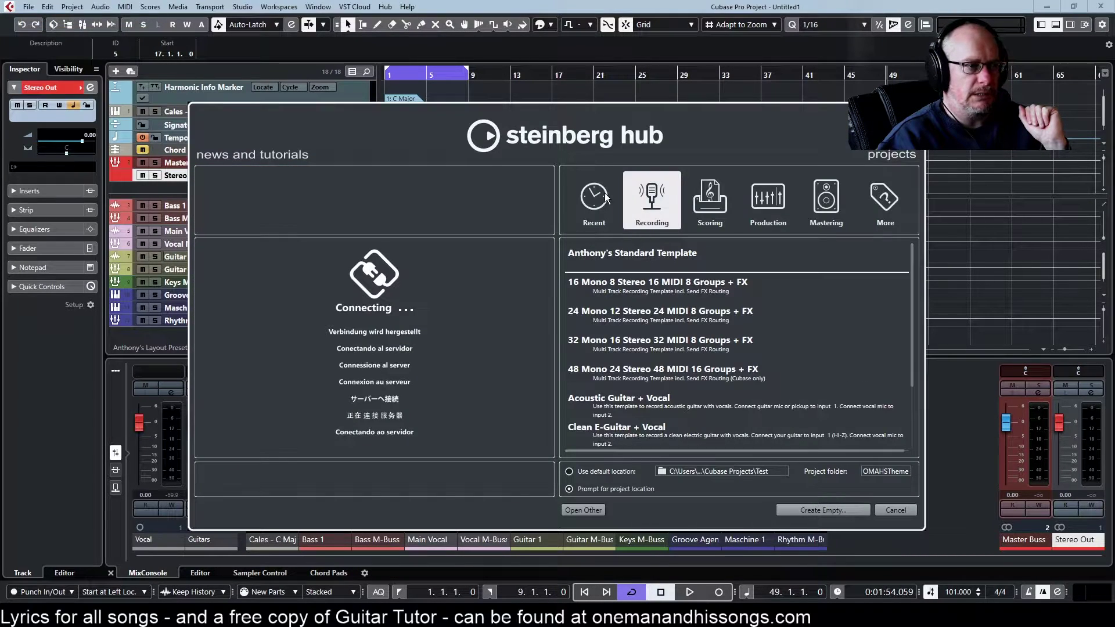
{"action": "left_click", "coordinate": [605, 194]}
{"action": "left_click", "coordinate": [648, 187]}
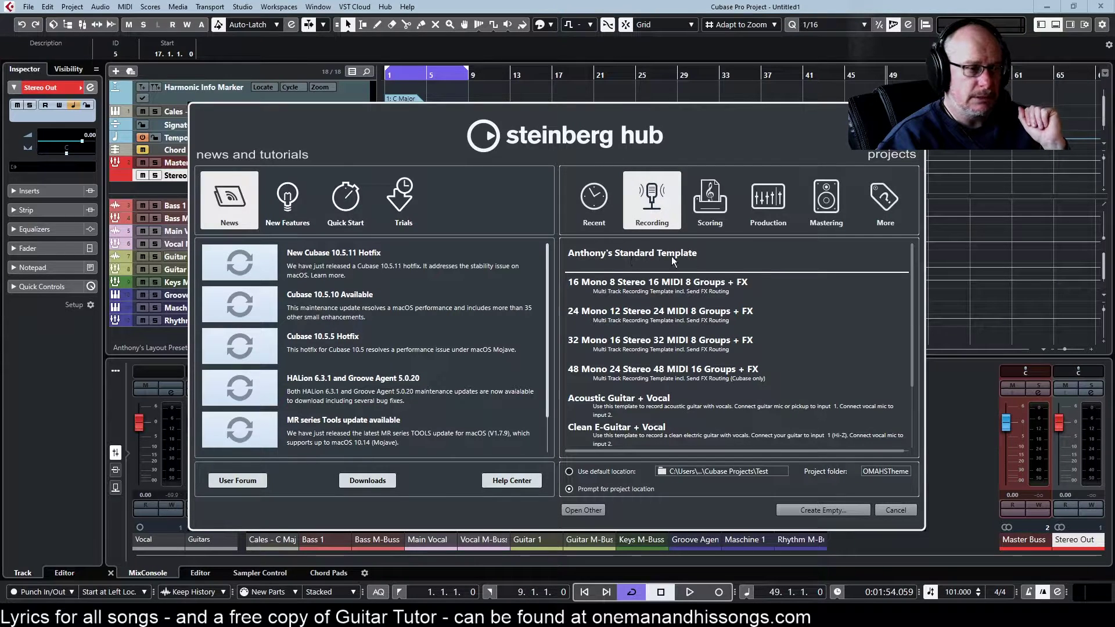
{"action": "left_click", "coordinate": [895, 510]}
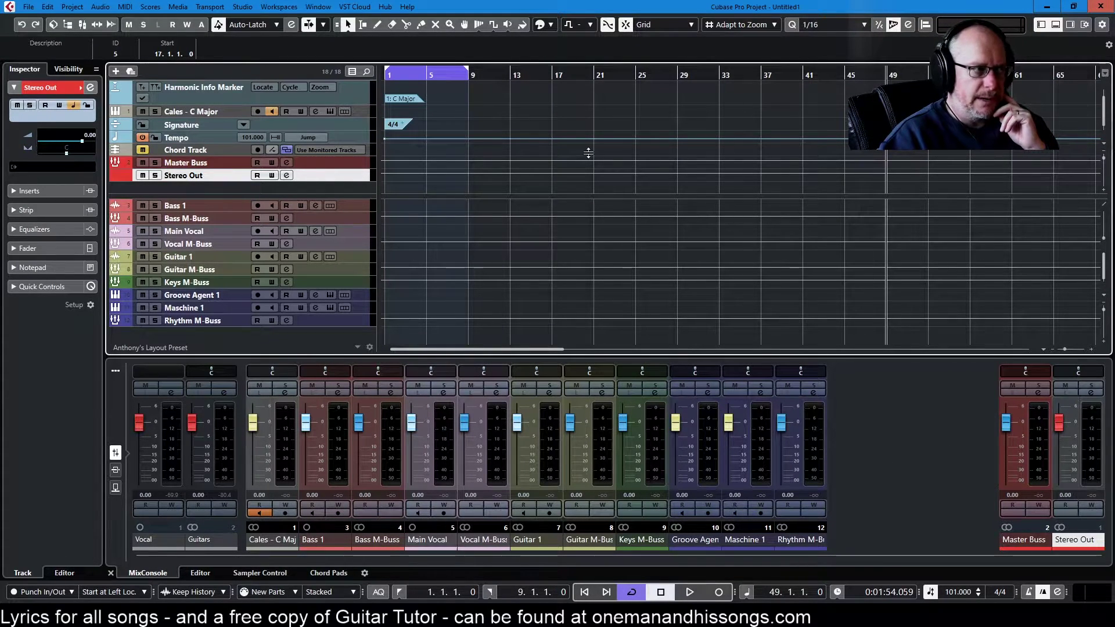
Step: View the input and output routing of all channels in the full MixConsole
{"action": "left_click", "coordinate": [80, 24]}
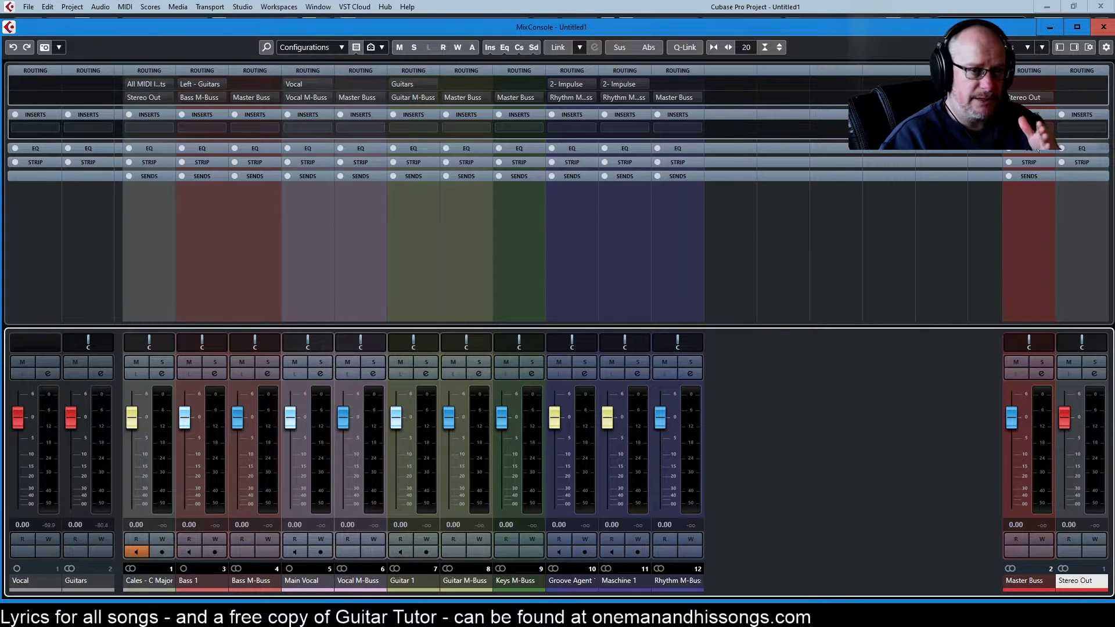
{"action": "left_click", "coordinate": [1052, 28]}
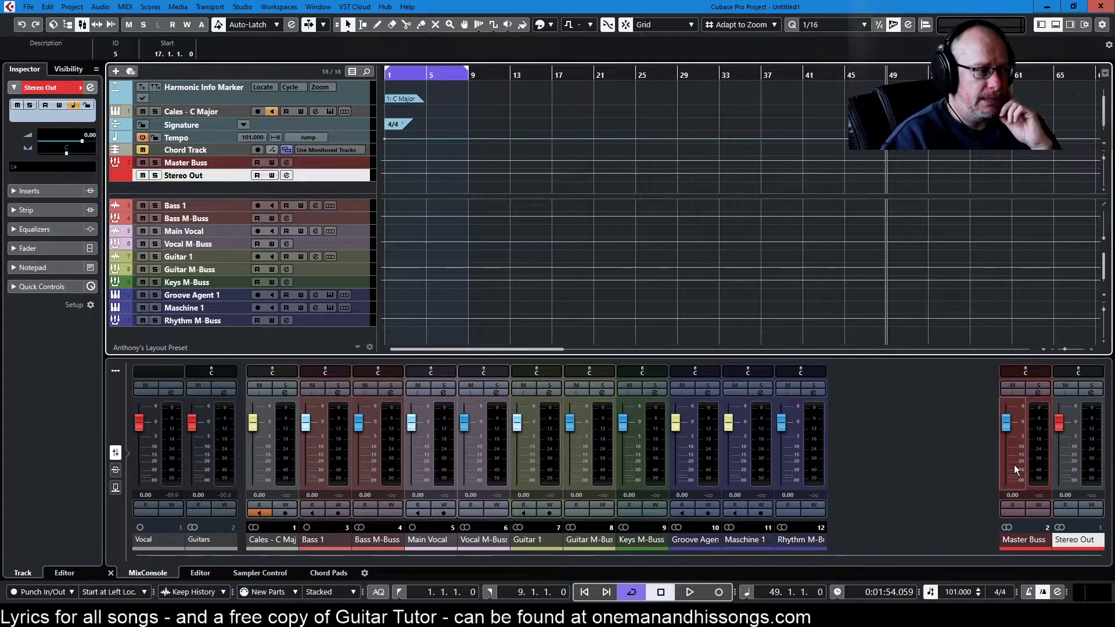
Step: Add one stereo group track named bob, outputting to Stereo Out and created outside any folder
{"action": "left_click", "coordinate": [114, 71]}
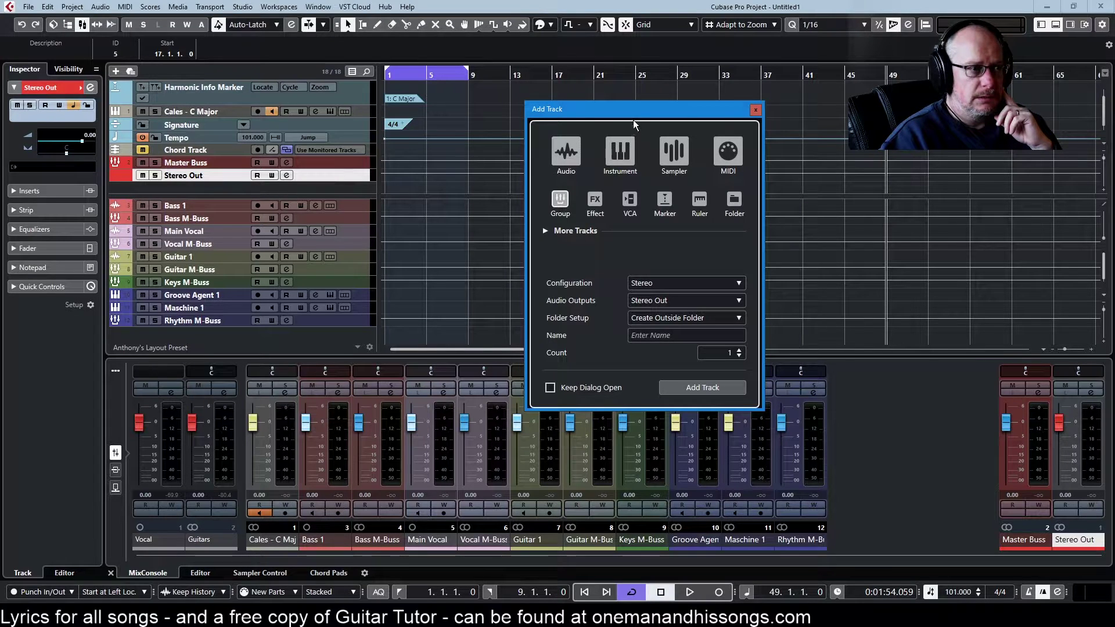
{"action": "left_click", "coordinate": [755, 109]}
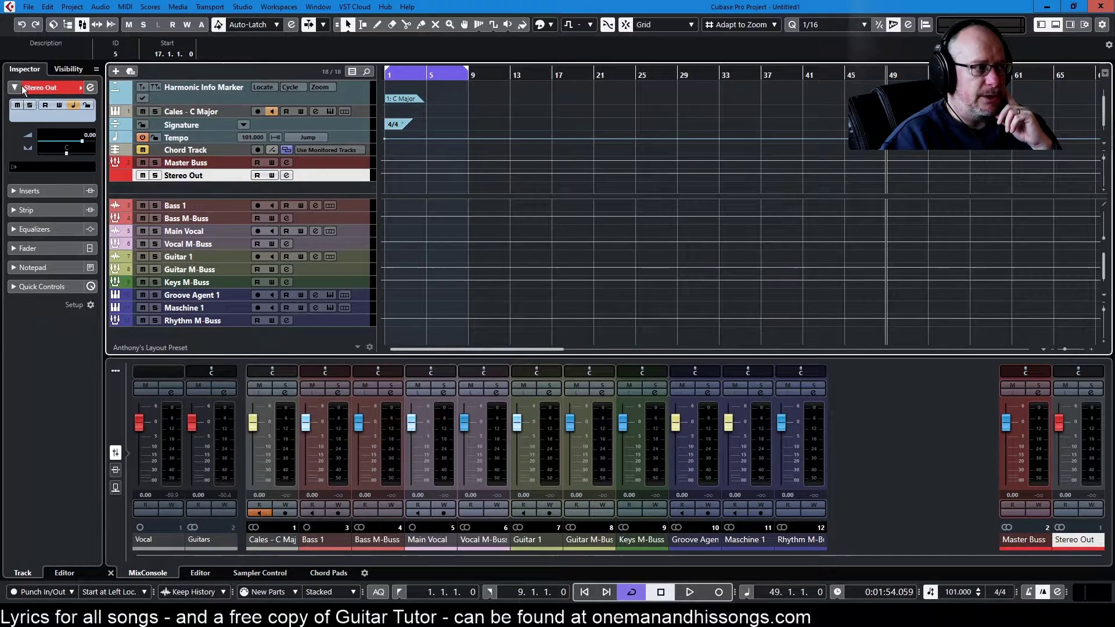
{"action": "left_click", "coordinate": [116, 70]}
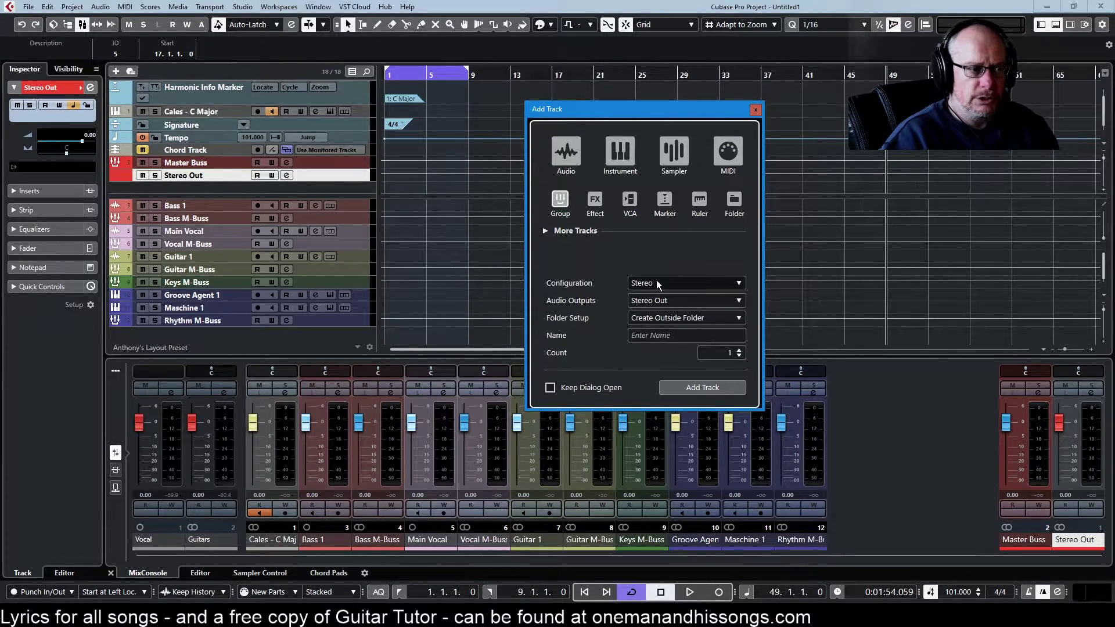
{"action": "left_click", "coordinate": [664, 318]}
{"action": "left_click", "coordinate": [657, 316]}
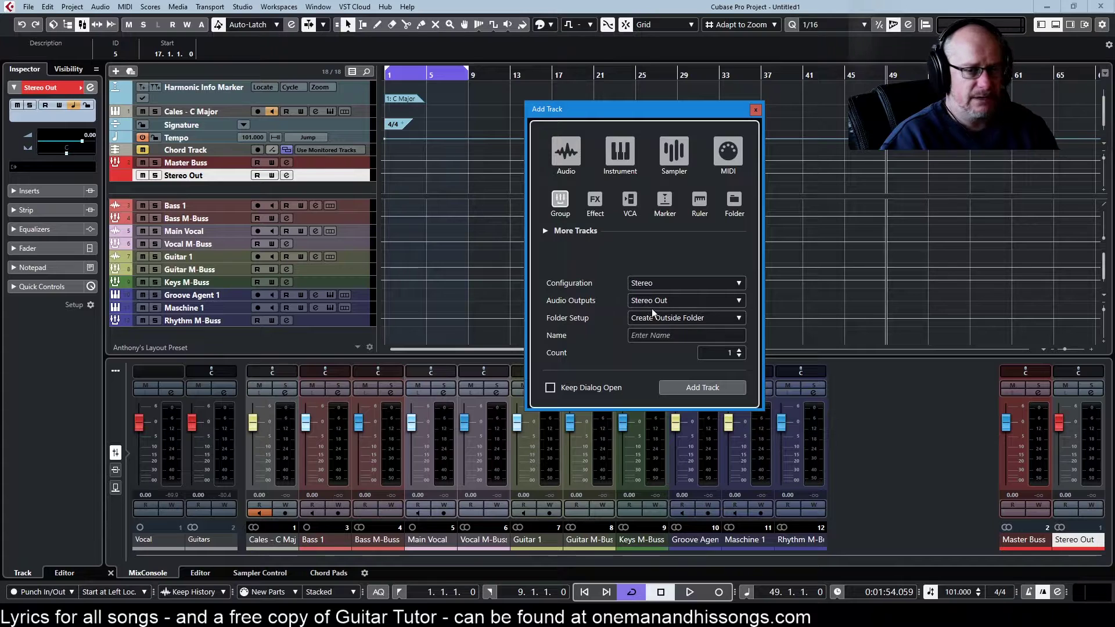
{"action": "left_click", "coordinate": [664, 336]}
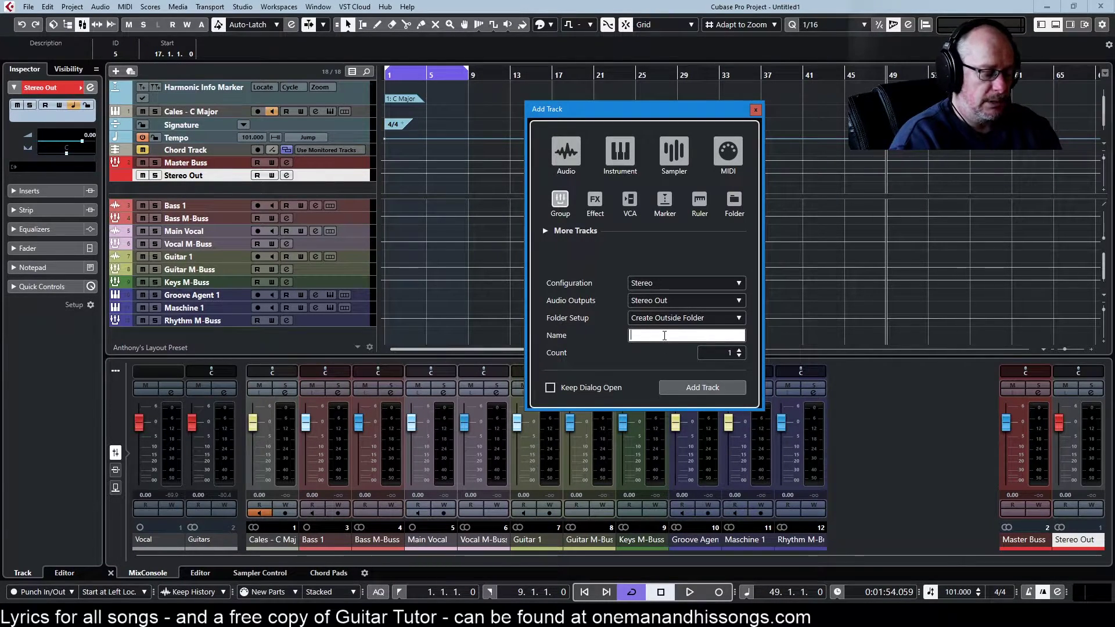
{"action": "type", "text": "bbb"}
{"action": "key", "text": "BackSpace"}
{"action": "type", "text": "bob"}
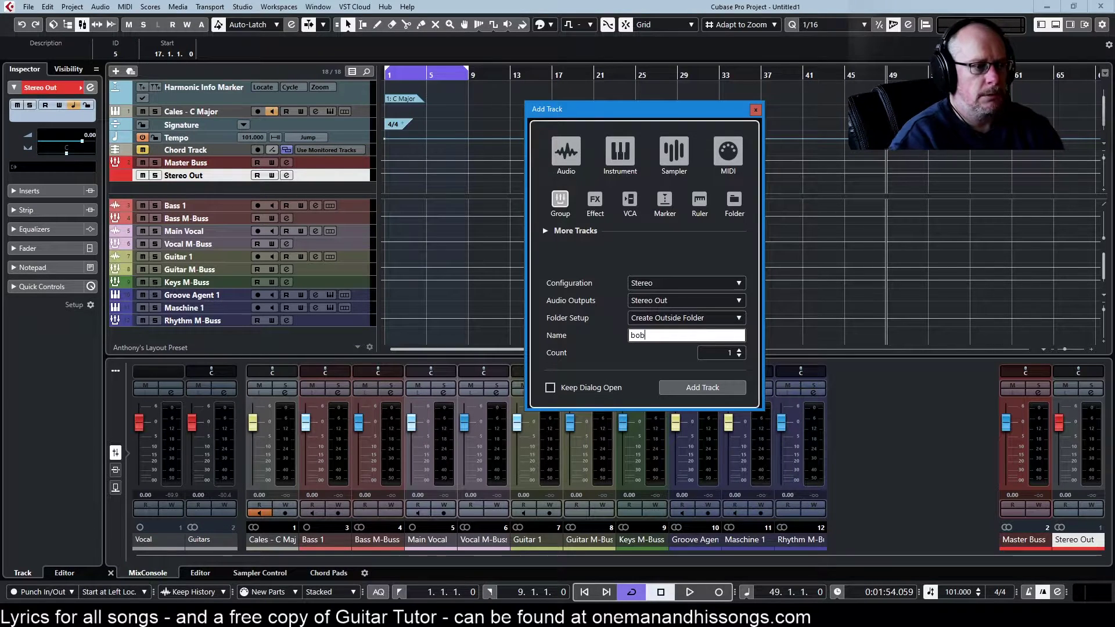
{"action": "left_click", "coordinate": [715, 388]}
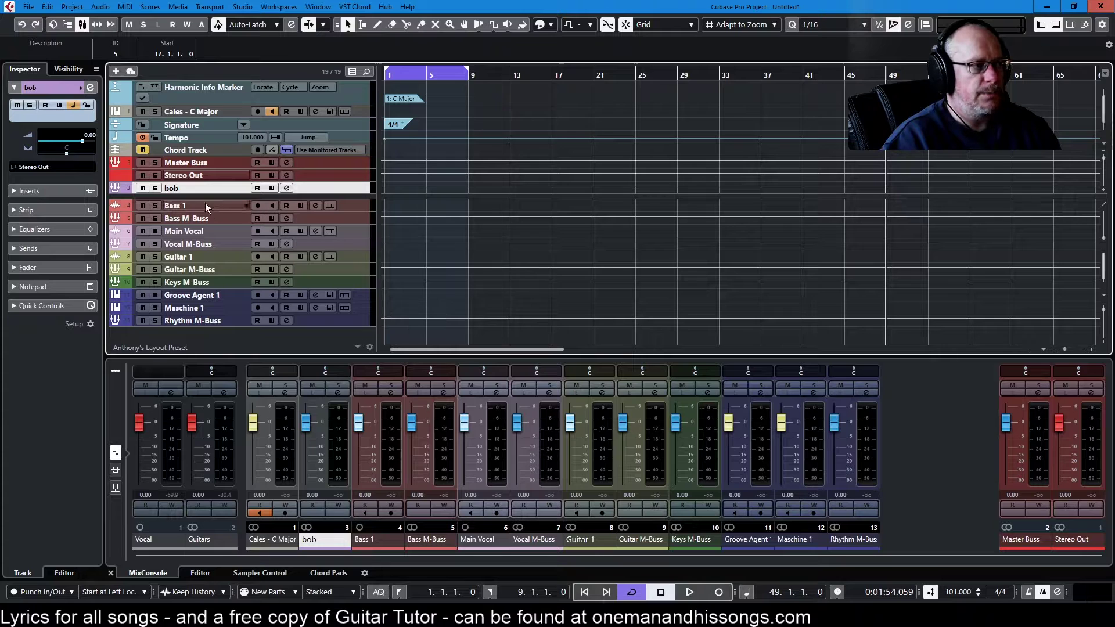
Step: Move the bob group track below Rhythm M-Buss in the track list and colour it dark green
{"action": "left_click_drag", "start_coordinate": [195, 189], "coordinate": [195, 332]}
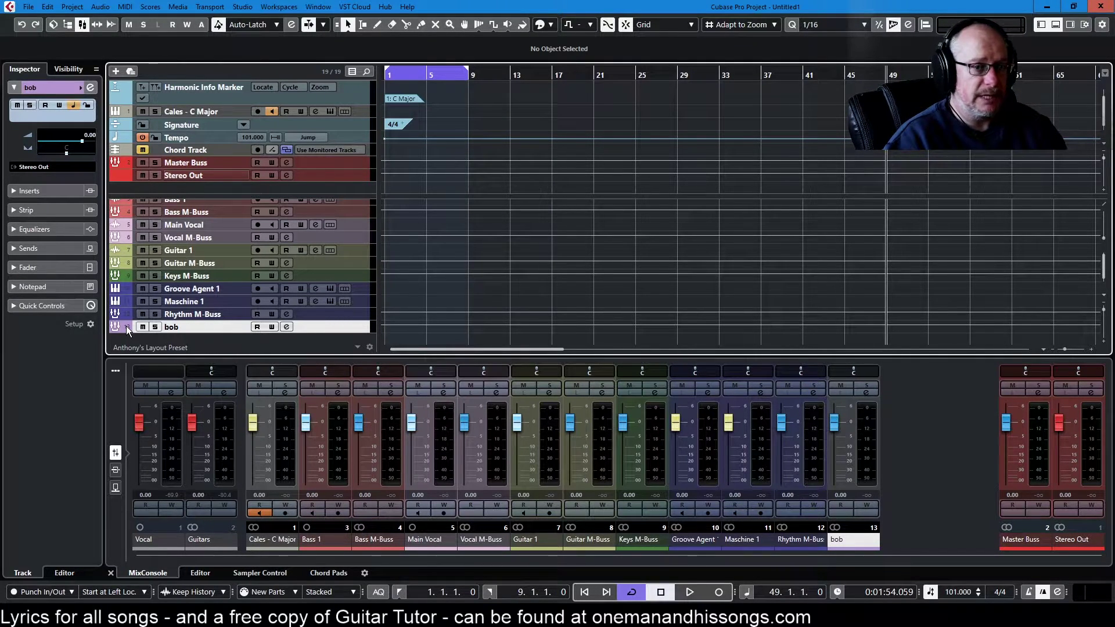
{"action": "left_click", "coordinate": [552, 25]}
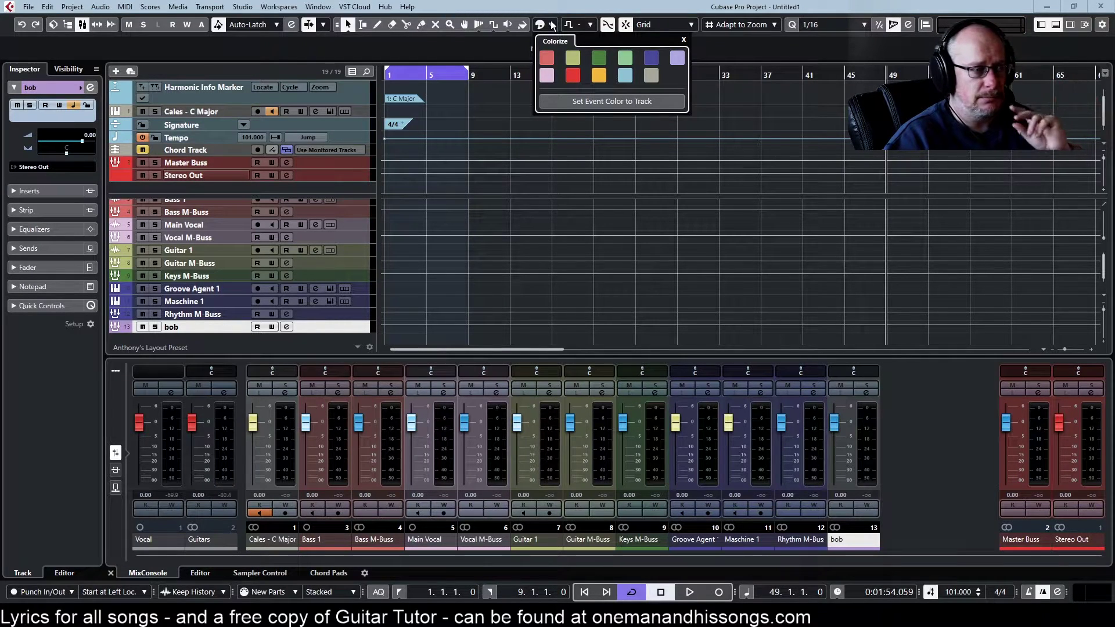
{"action": "left_click", "coordinate": [600, 58]}
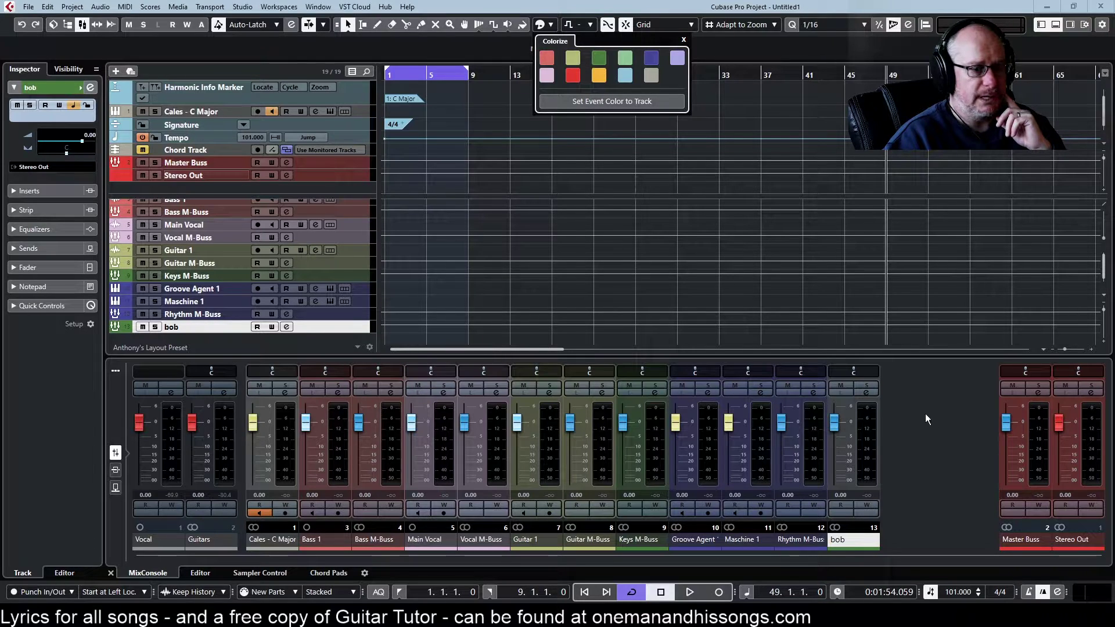
{"action": "left_click", "coordinate": [929, 454]}
{"action": "double_click", "coordinate": [172, 327]}
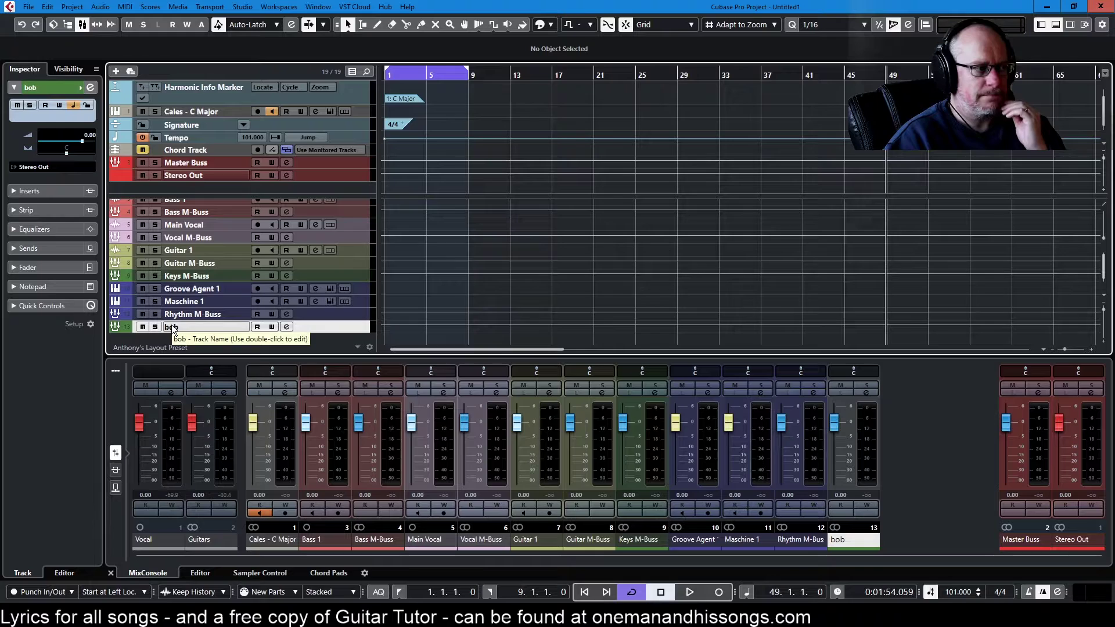
{"action": "left_click", "coordinate": [162, 50]}
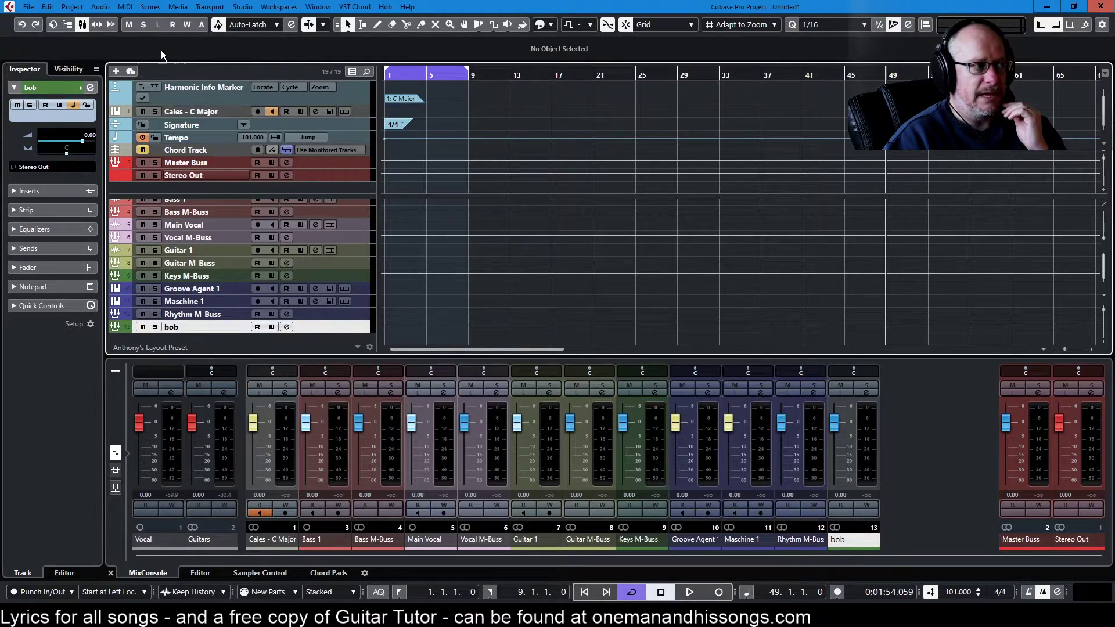
Step: Route the output of the bob group channel to Master Buss in the full MixConsole
{"action": "left_click", "coordinate": [82, 23]}
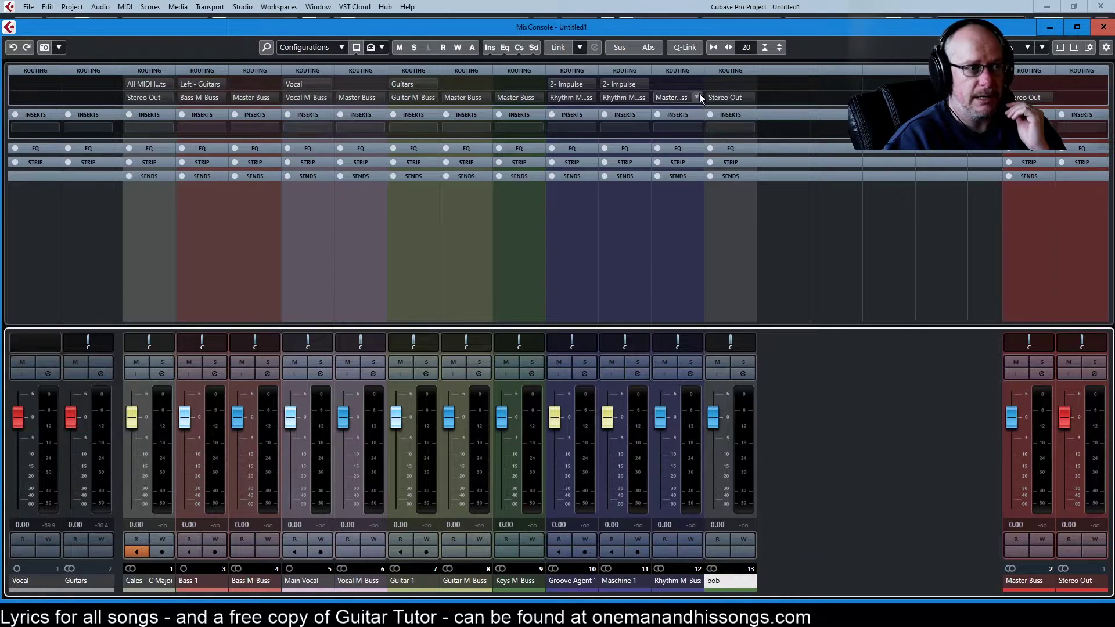
{"action": "left_click", "coordinate": [734, 97]}
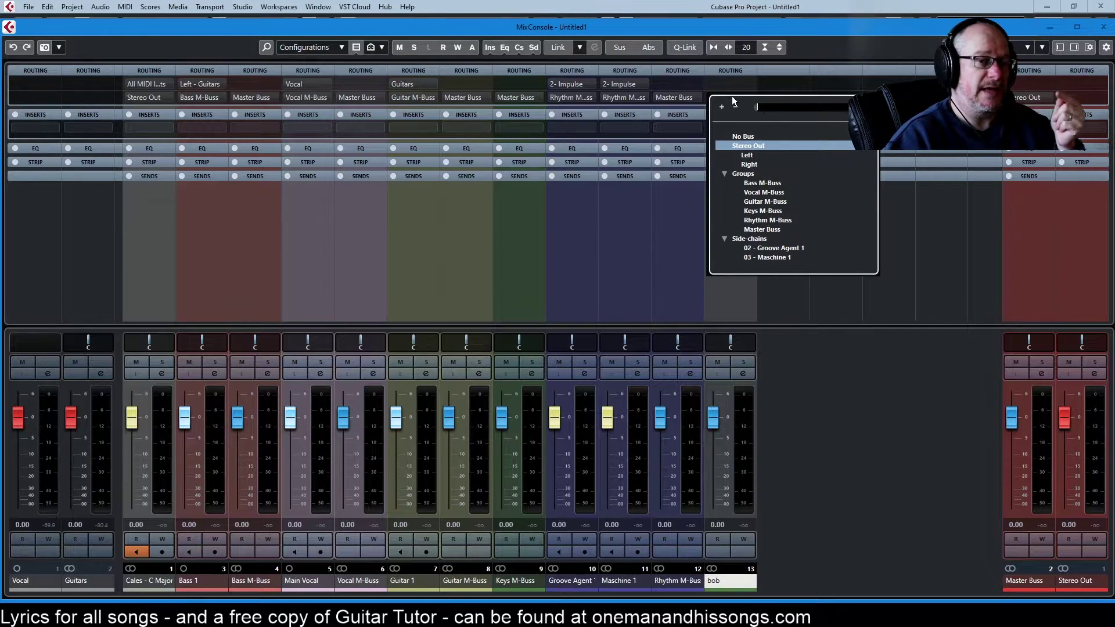
{"action": "left_click", "coordinate": [756, 228]}
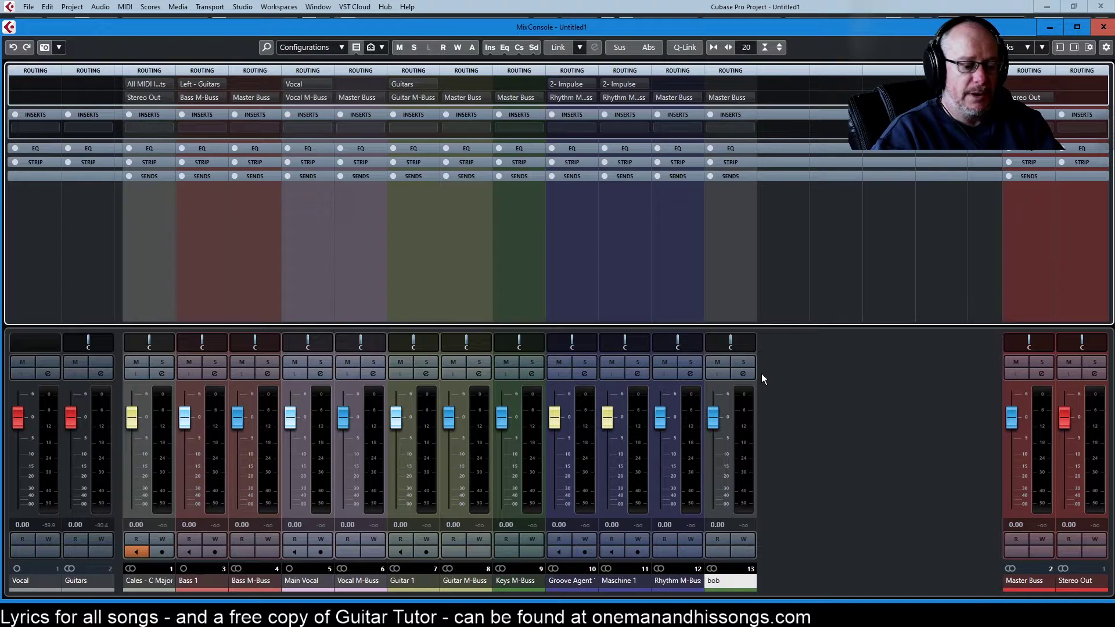
Step: Lower the bob channel's fader to about -4.21 dB and route its output to Vocal M-Buss
{"action": "left_click_drag", "start_coordinate": [713, 417], "coordinate": [727, 440]}
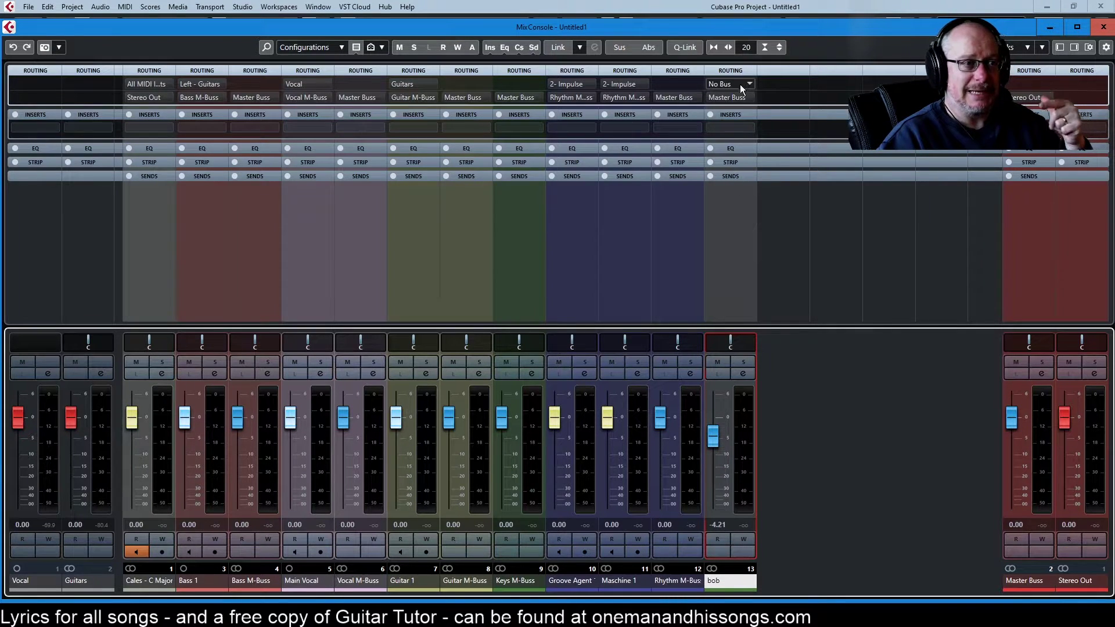
{"action": "left_click", "coordinate": [734, 97]}
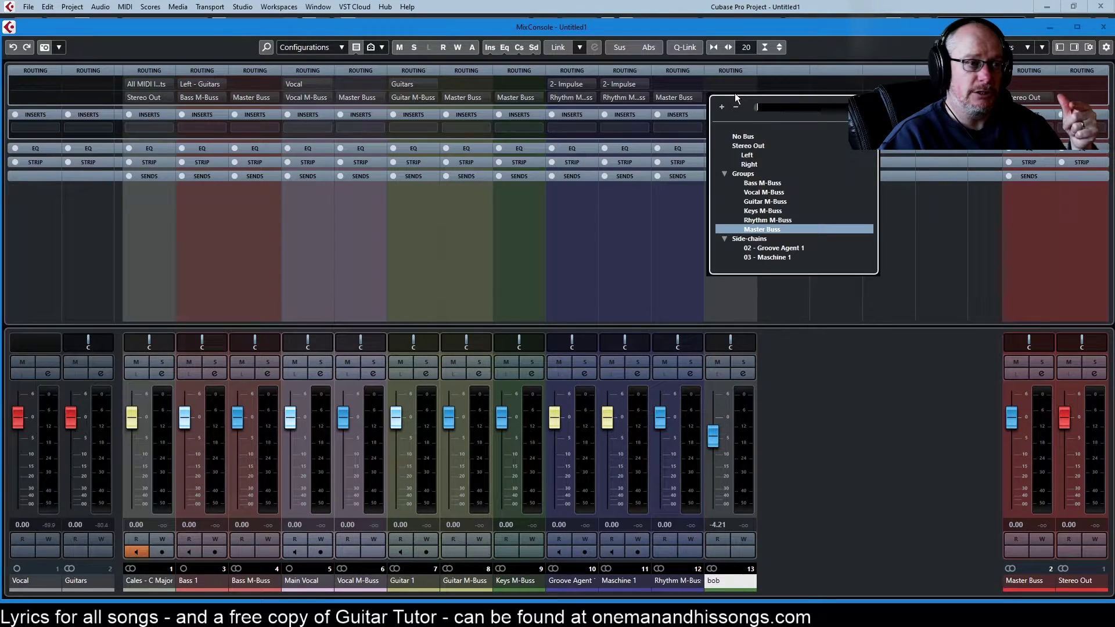
{"action": "left_click", "coordinate": [764, 193]}
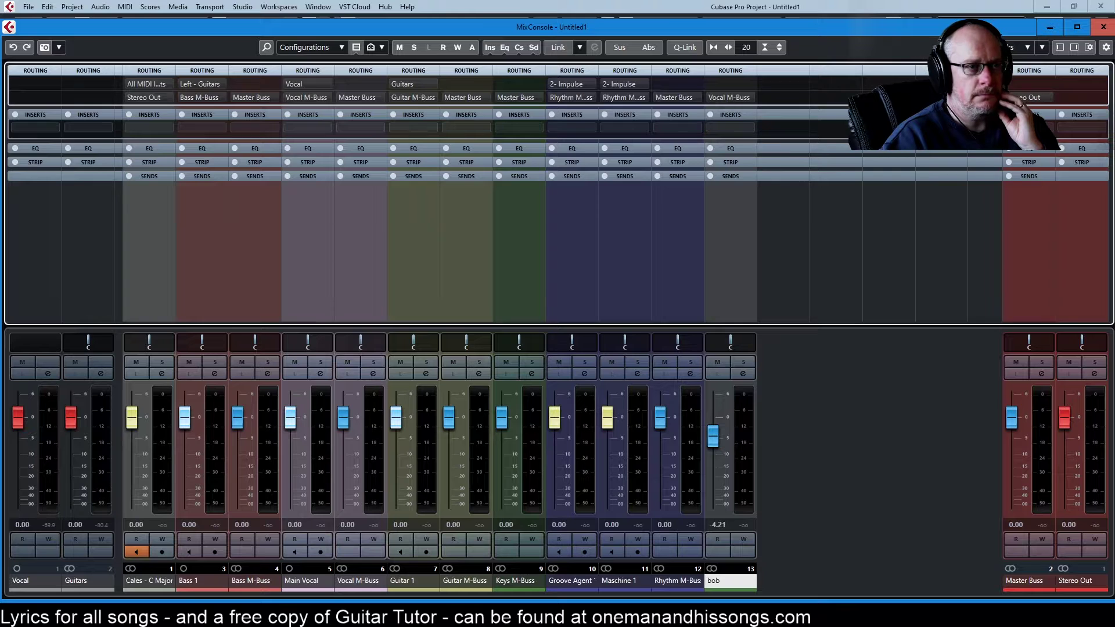
{"action": "left_click", "coordinate": [1051, 27]}
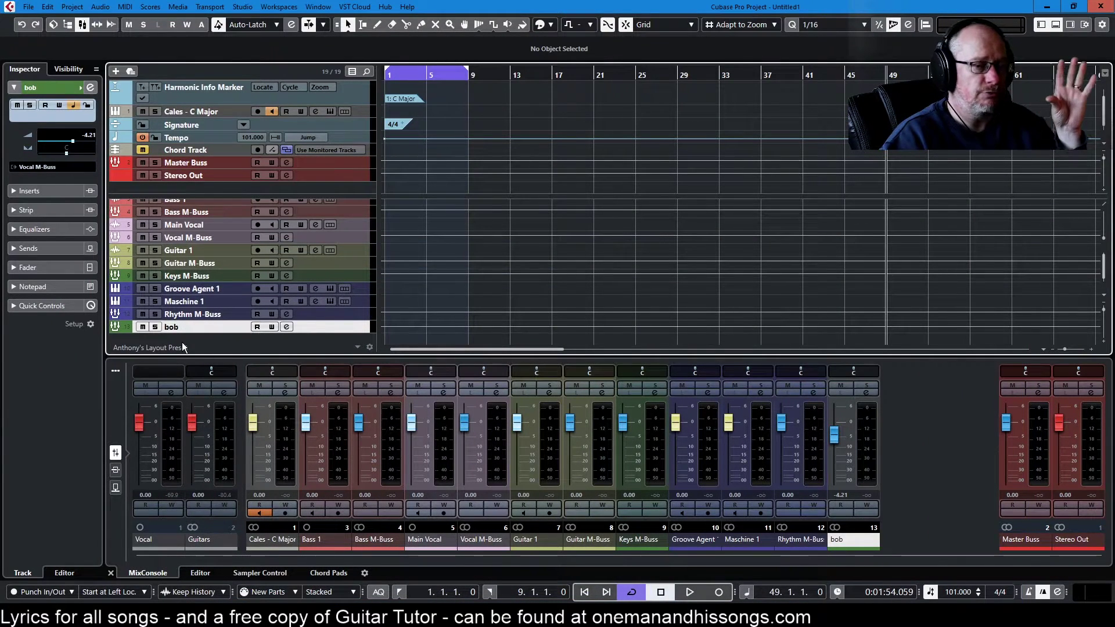
Step: Remove the bob group track from the project
{"action": "right_click", "coordinate": [192, 330]}
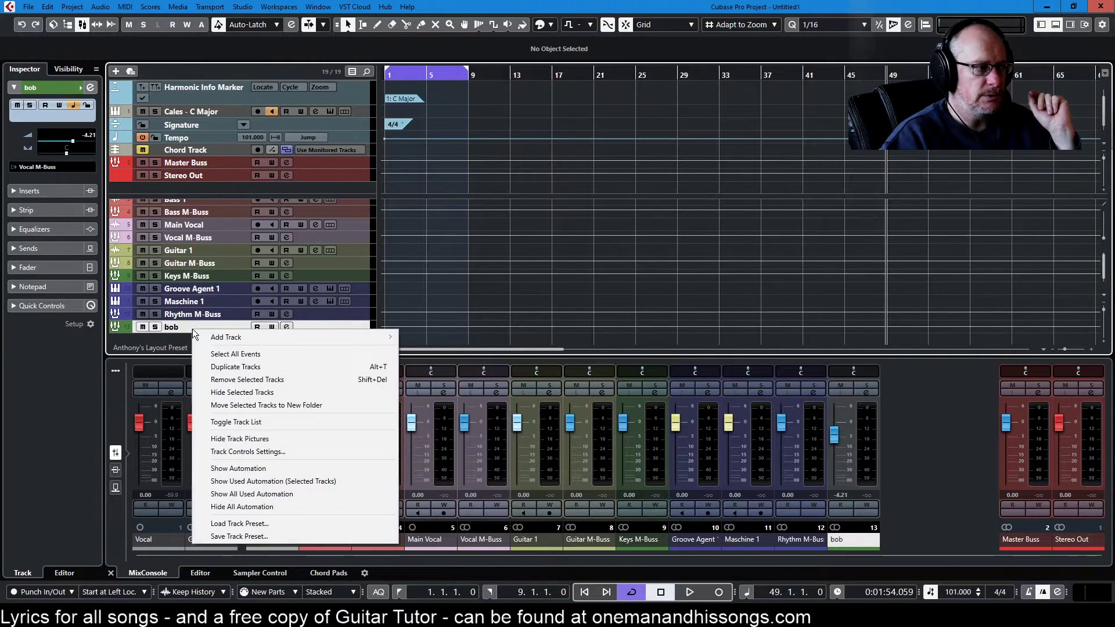
{"action": "left_click", "coordinate": [266, 380]}
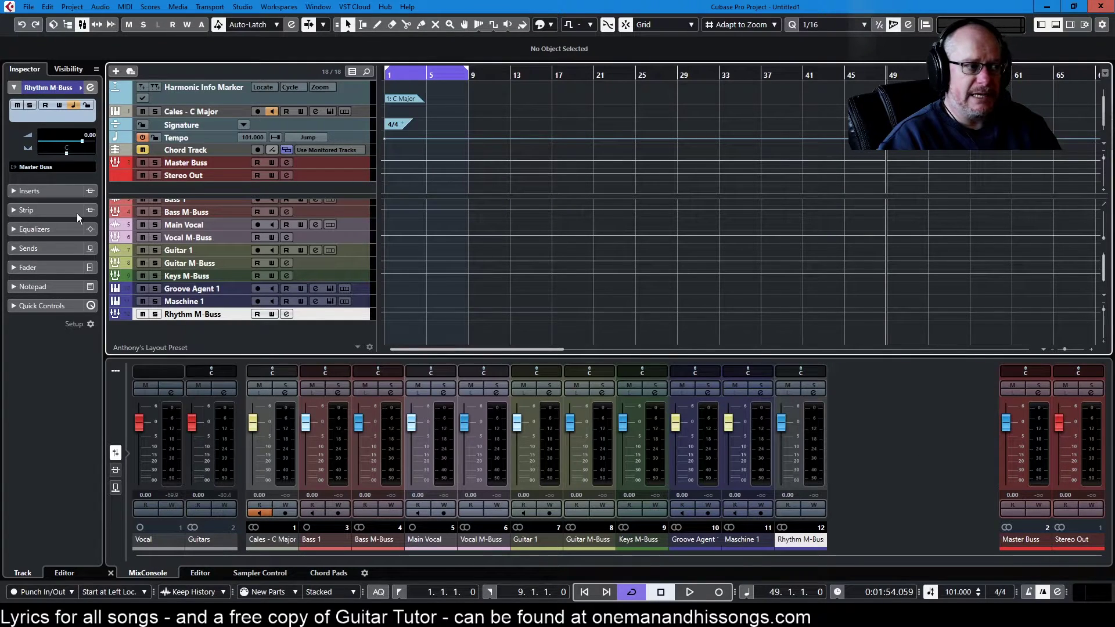
{"action": "scroll", "coordinate": [163, 261], "scroll_direction": "up", "scroll_amount": 1}
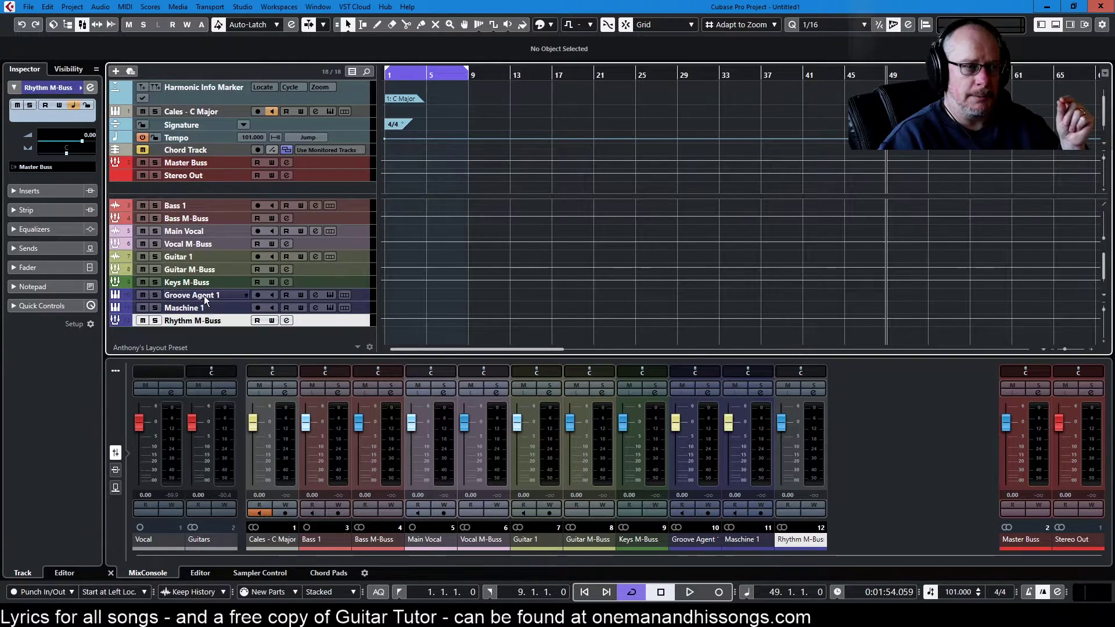
Step: View the colour choices for the Rhythm M-Buss track and open its name for editing
{"action": "left_click", "coordinate": [552, 25]}
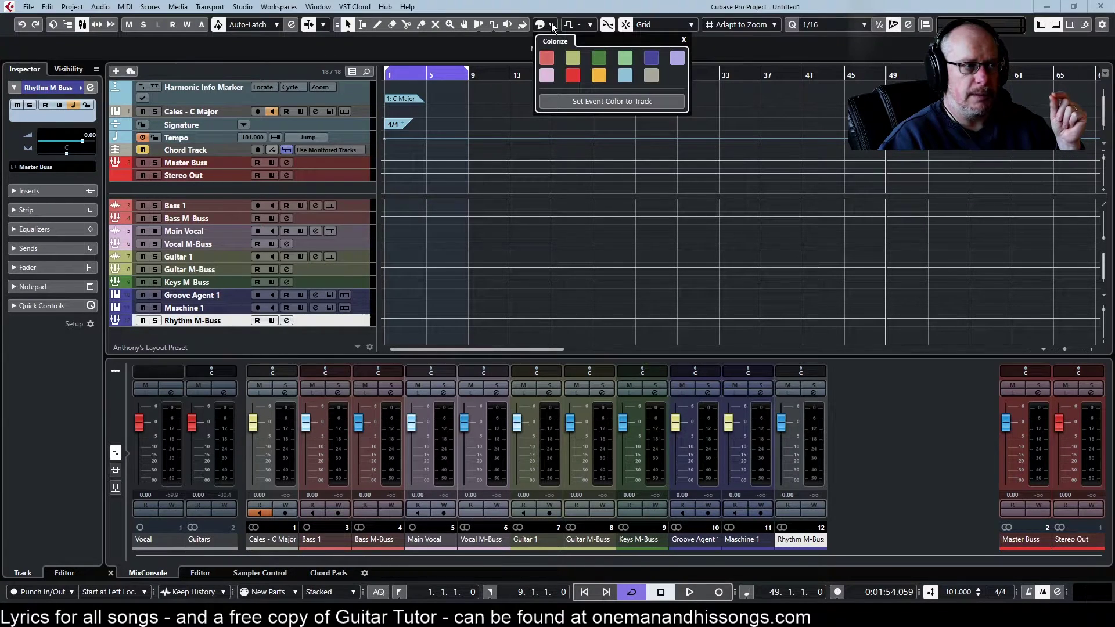
{"action": "left_click", "coordinate": [880, 476]}
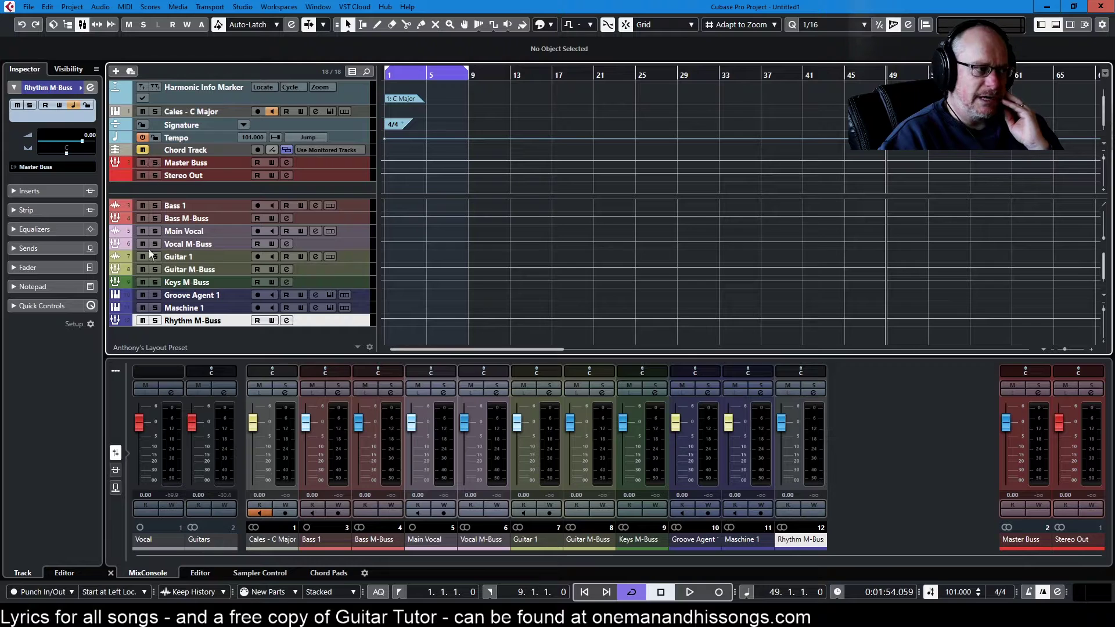
{"action": "double_click", "coordinate": [177, 321]}
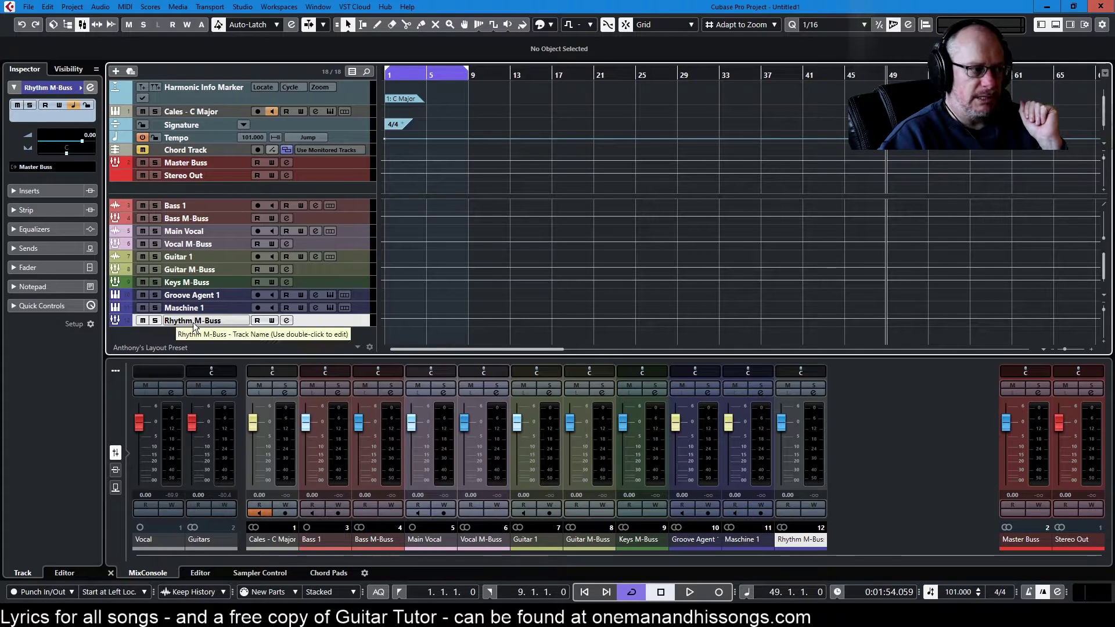
{"action": "key", "text": "Return"}
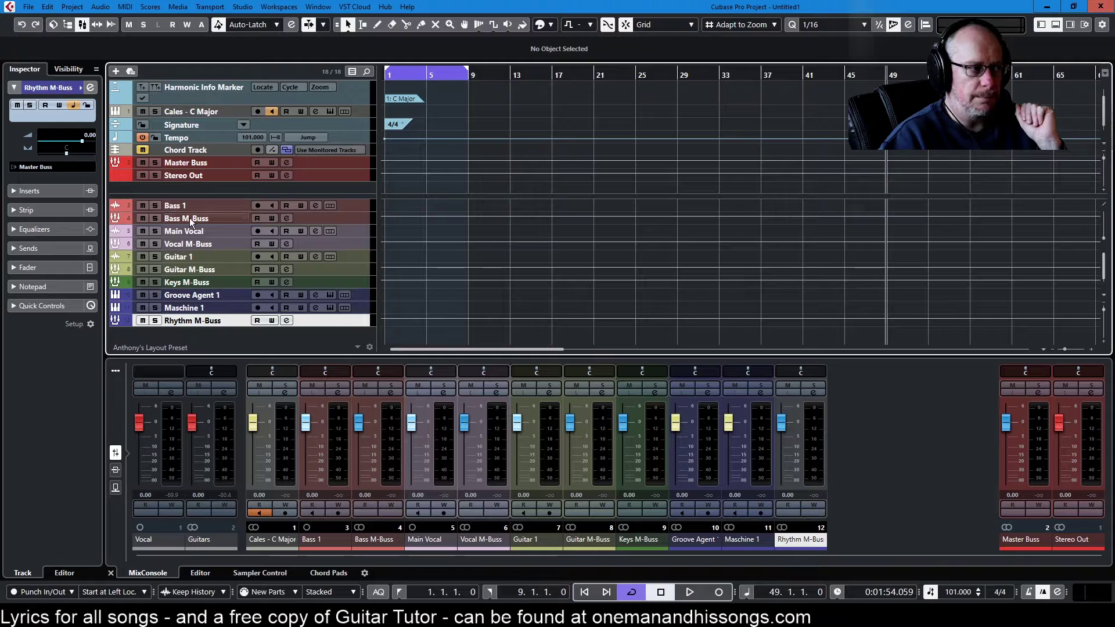
Step: Lower the Master Buss fader to about -11.7 dB in the full MixConsole
{"action": "left_click", "coordinate": [84, 24]}
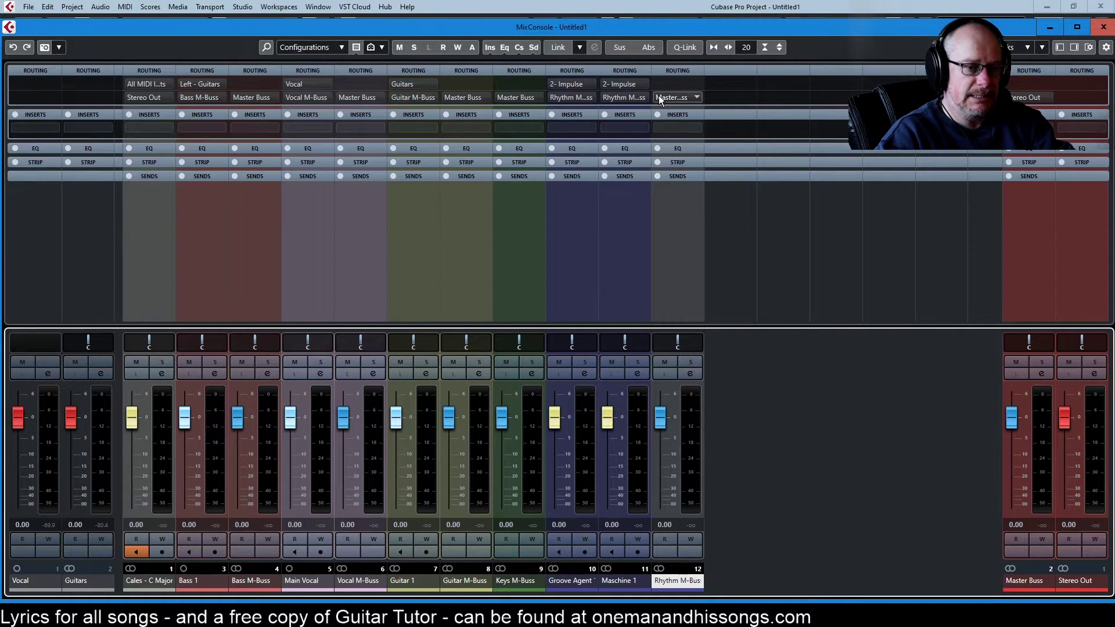
{"action": "mouse_move", "coordinate": [1012, 417]}
{"action": "left_mouse_down"}
{"action": "mouse_move", "coordinate": [1016, 404]}
{"action": "mouse_move", "coordinate": [1013, 490]}
{"action": "mouse_move", "coordinate": [1020, 411]}
{"action": "left_mouse_up"}
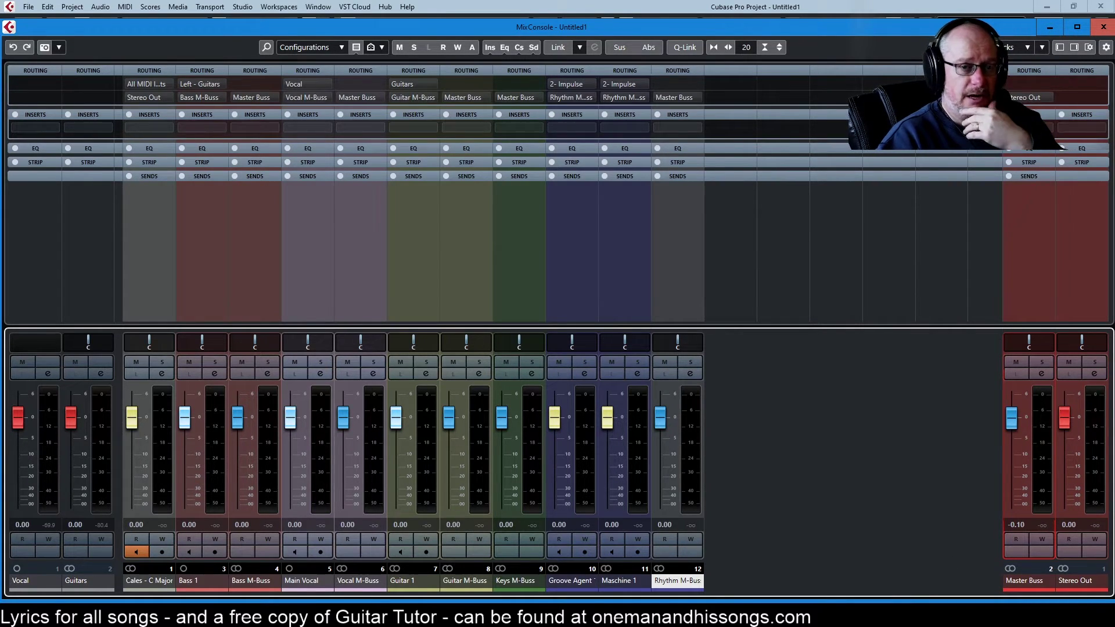
{"action": "left_click_drag", "start_coordinate": [1012, 422], "coordinate": [1016, 460]}
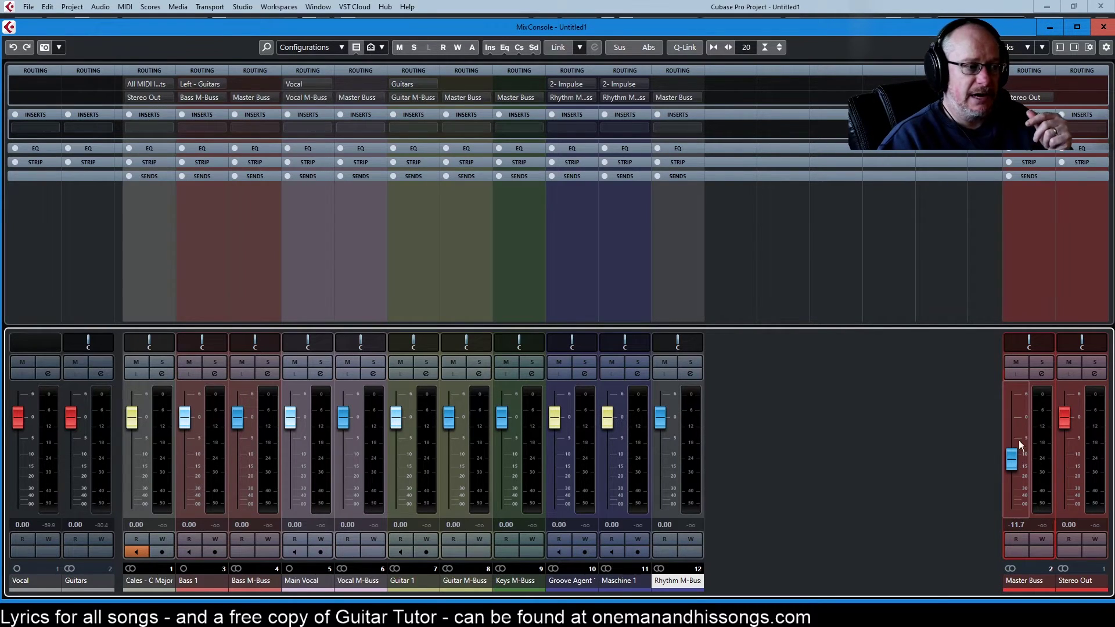
Step: Route the Guitar 1 channel's output to Stereo Out, and return it to Guitar M-Buss
{"action": "left_click", "coordinate": [410, 98]}
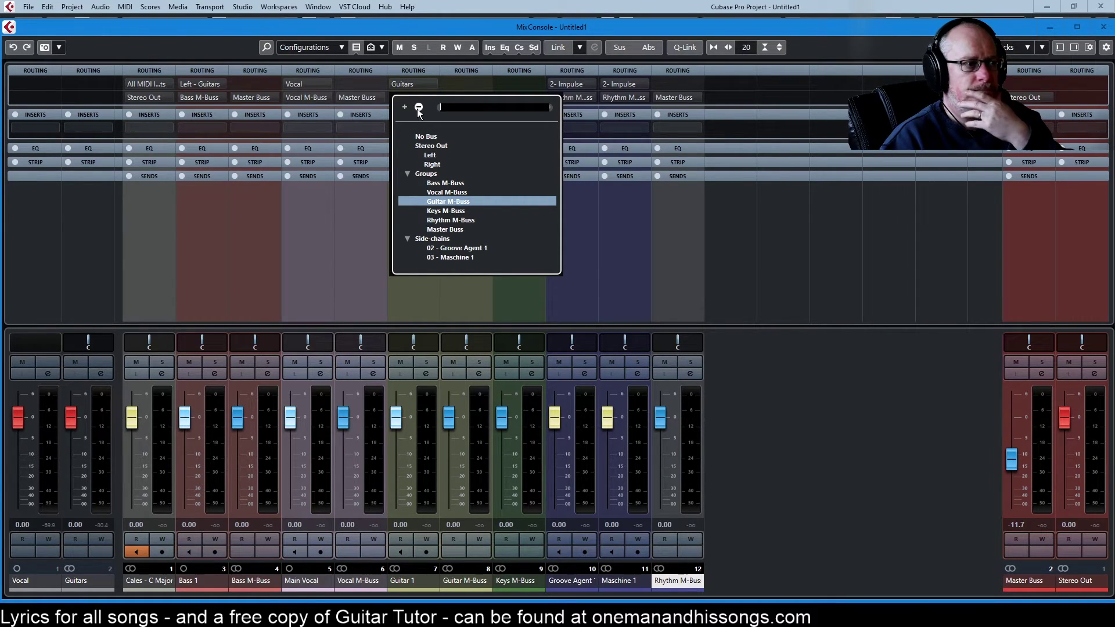
{"action": "left_click", "coordinate": [431, 147]}
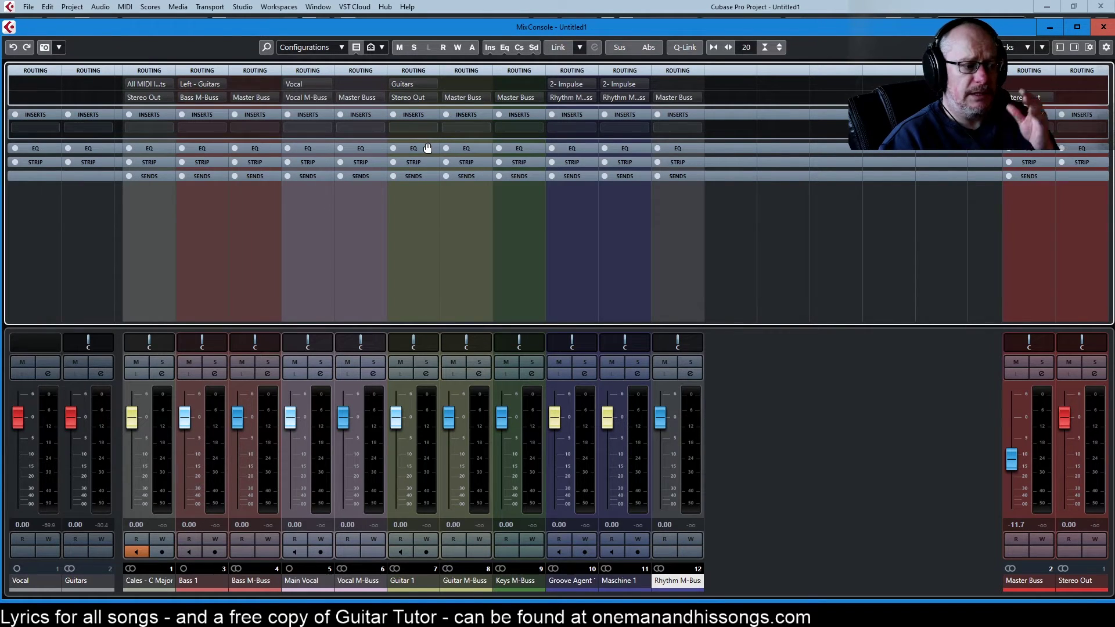
{"action": "left_click", "coordinate": [408, 98]}
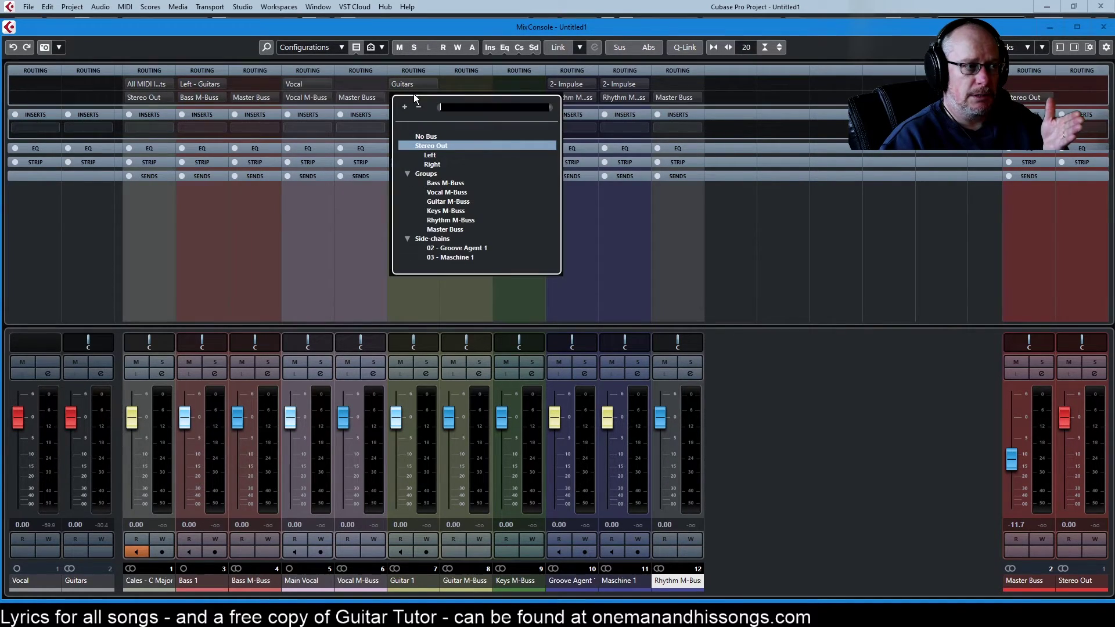
{"action": "left_click", "coordinate": [437, 202]}
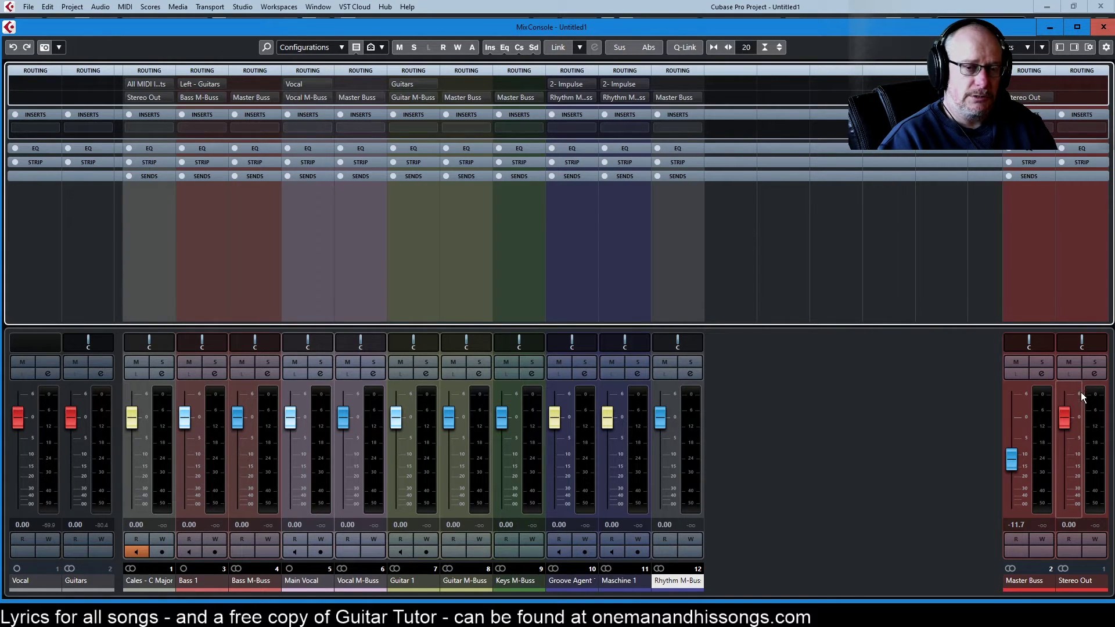
Step: Lower the Master Buss fader to about -19.8 dB, return it to 0.00 dB and close the full MixConsole
{"action": "mouse_move", "coordinate": [1009, 459]}
{"action": "left_mouse_down"}
{"action": "mouse_move", "coordinate": [1012, 437]}
{"action": "mouse_move", "coordinate": [1010, 476]}
{"action": "left_mouse_up"}
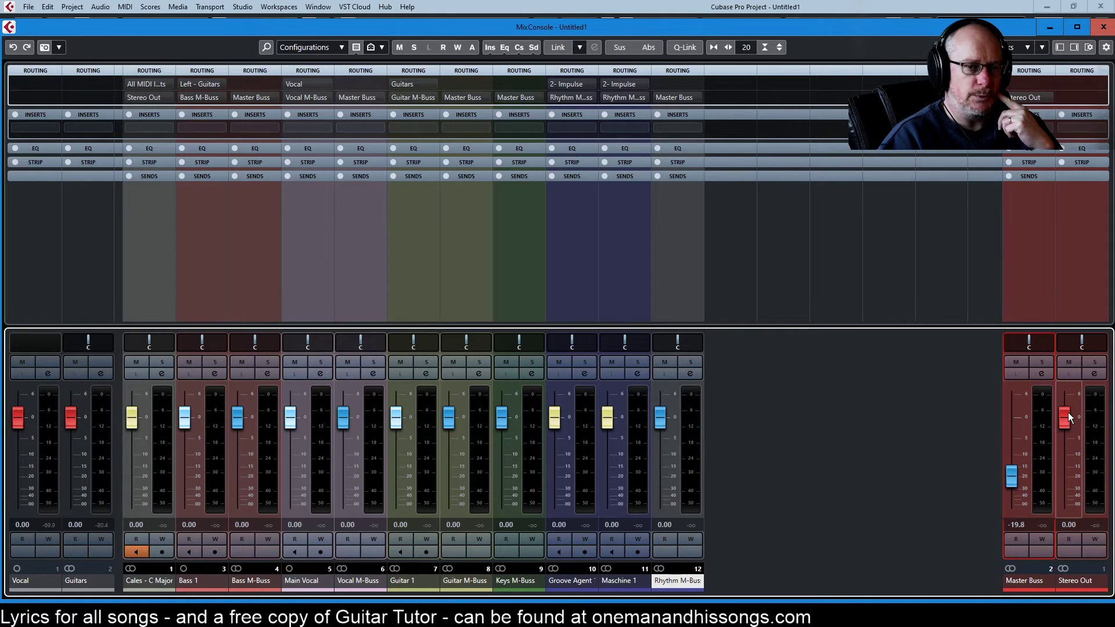
{"action": "left_click_drag", "start_coordinate": [1010, 478], "coordinate": [1011, 423]}
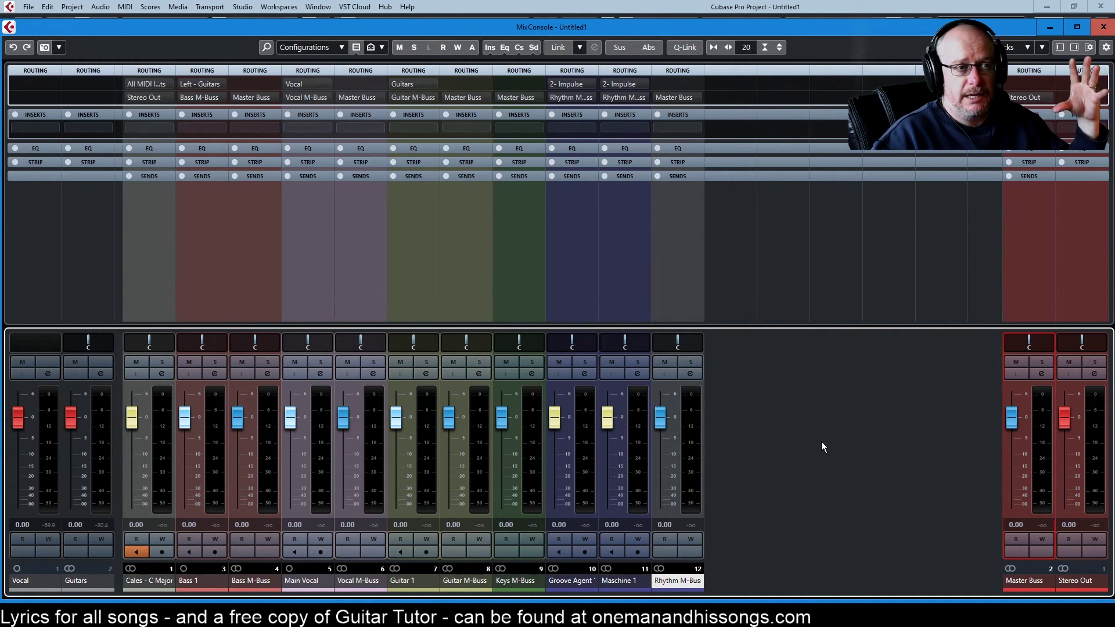
{"action": "left_click", "coordinate": [1104, 27]}
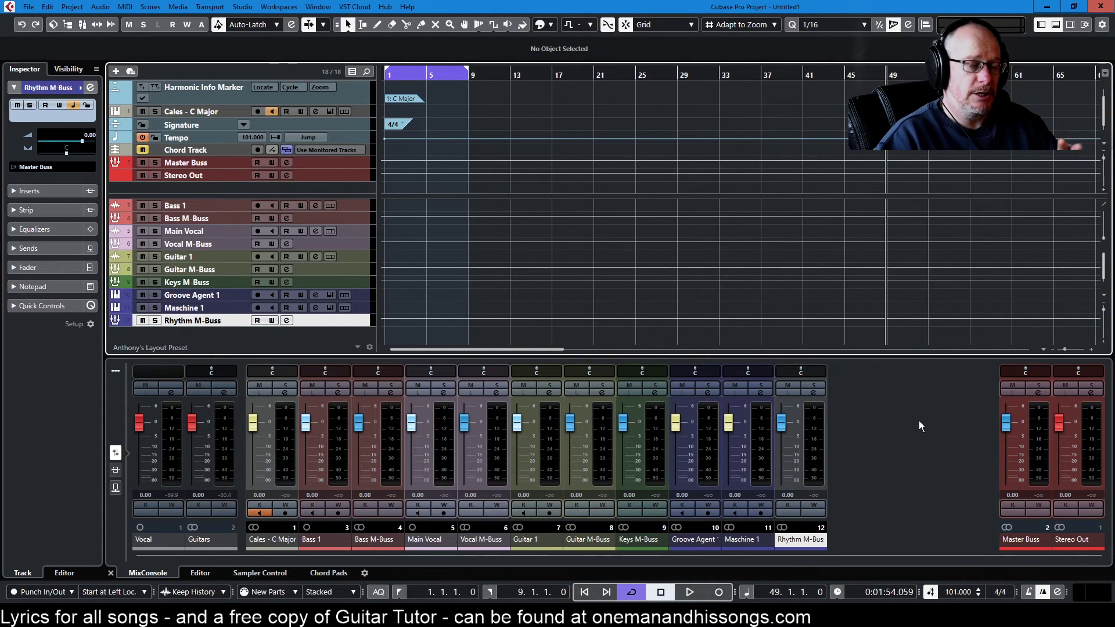